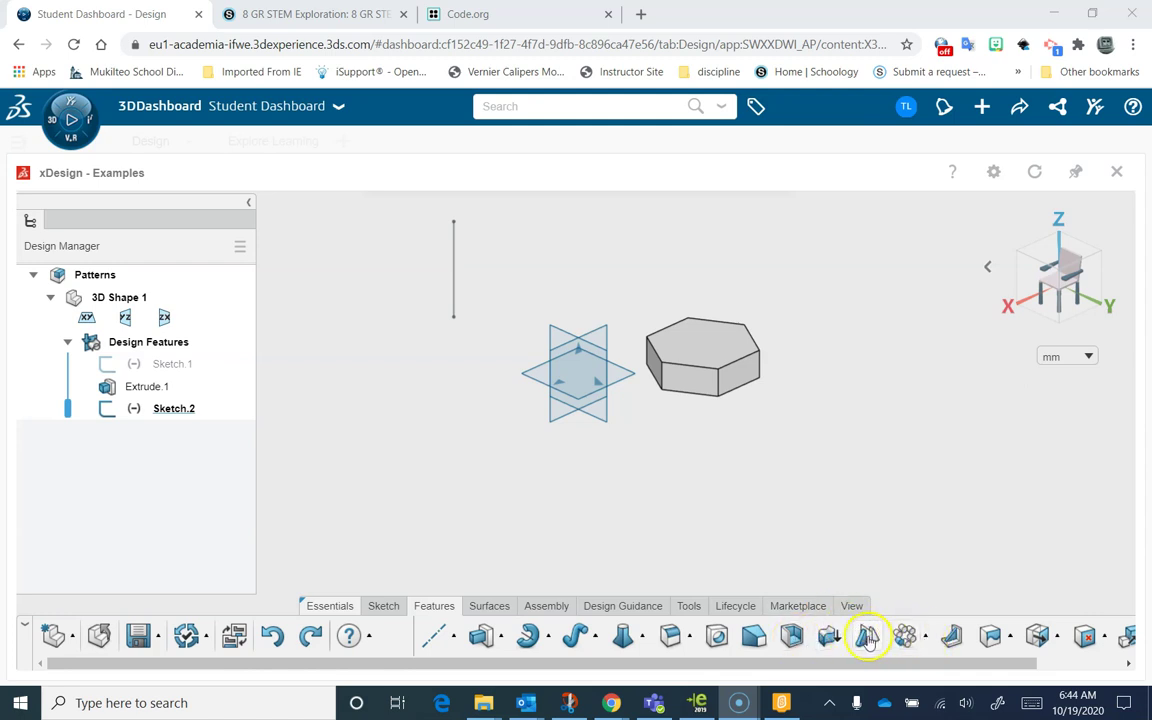
- Show the Linear Pattern and Circular Pattern options from the Features tab pattern flyout
left_click(928, 638)
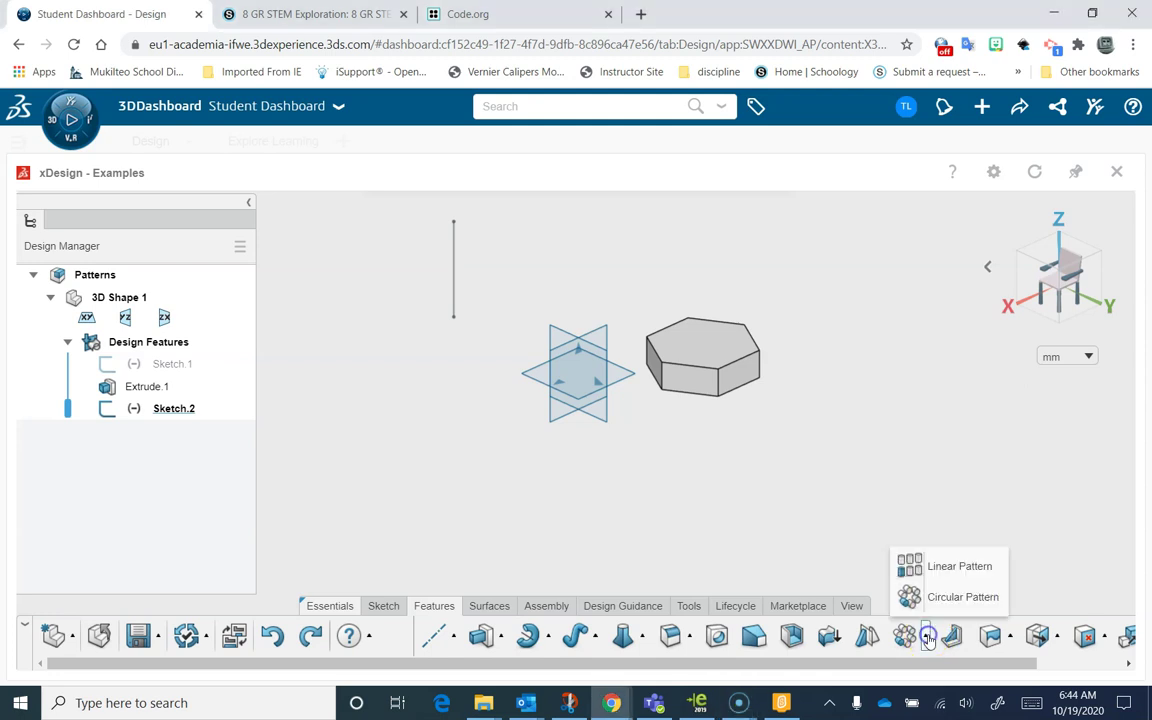
- Create a Linear Pattern with Extrude.1, the hexagonal extrusion, as the feature to pattern
left_click(948, 566)
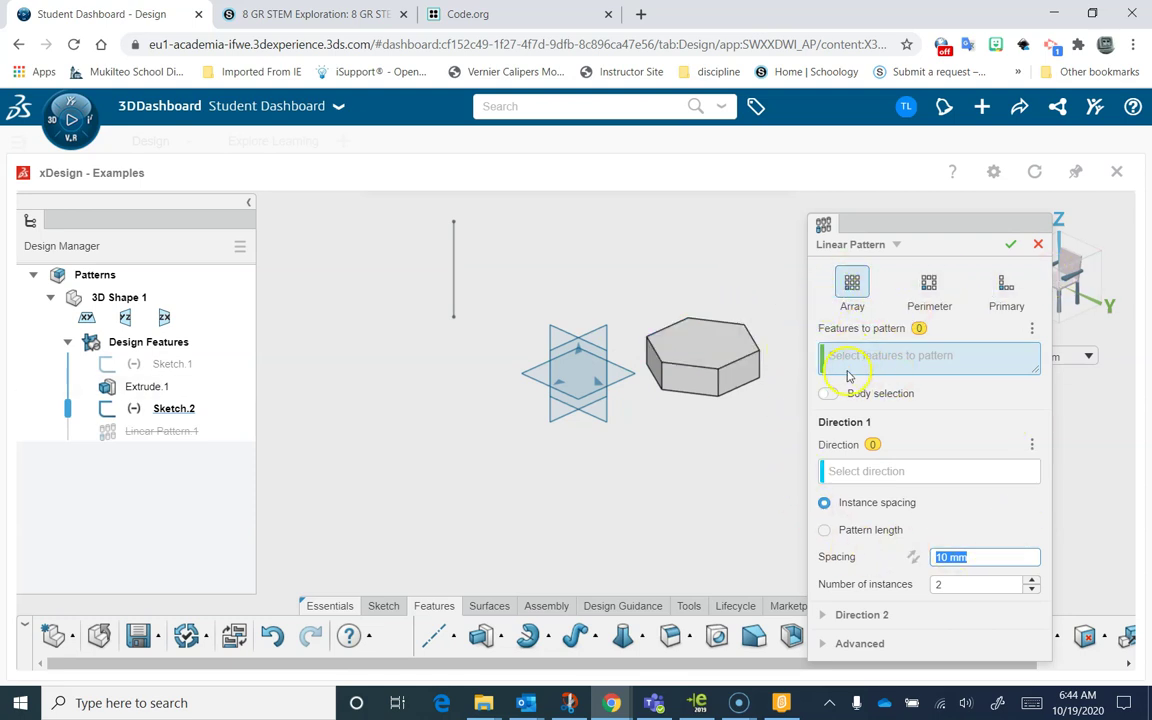
left_click(688, 383)
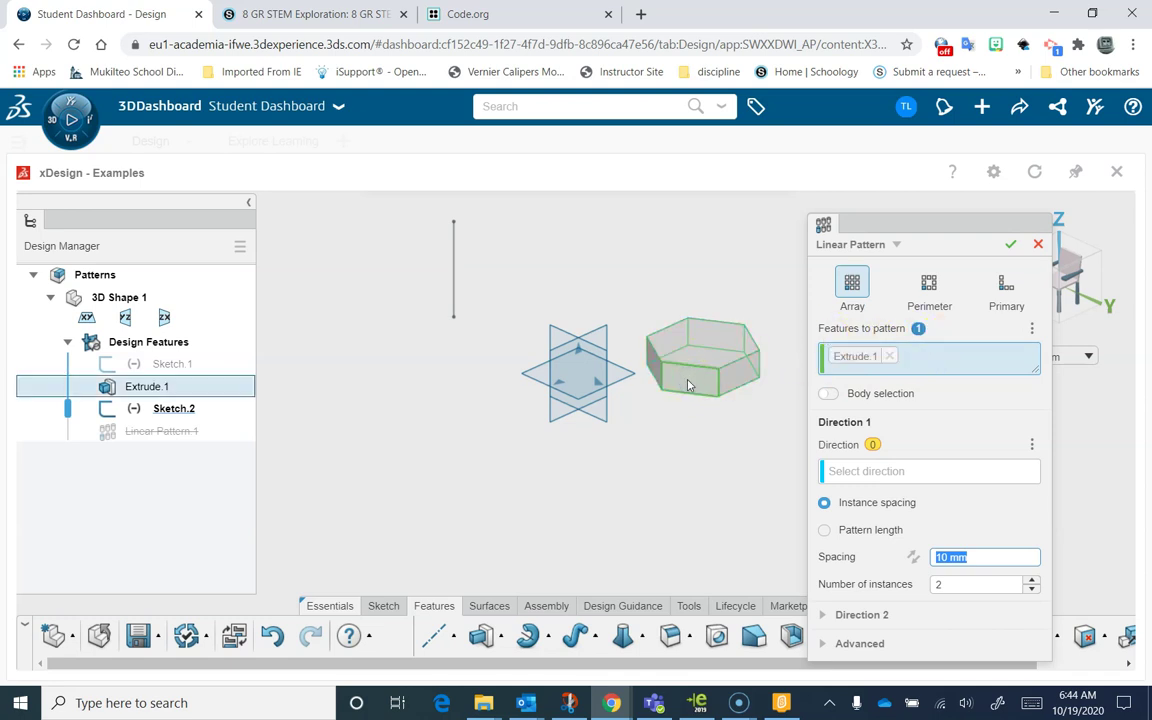
left_click(872, 474)
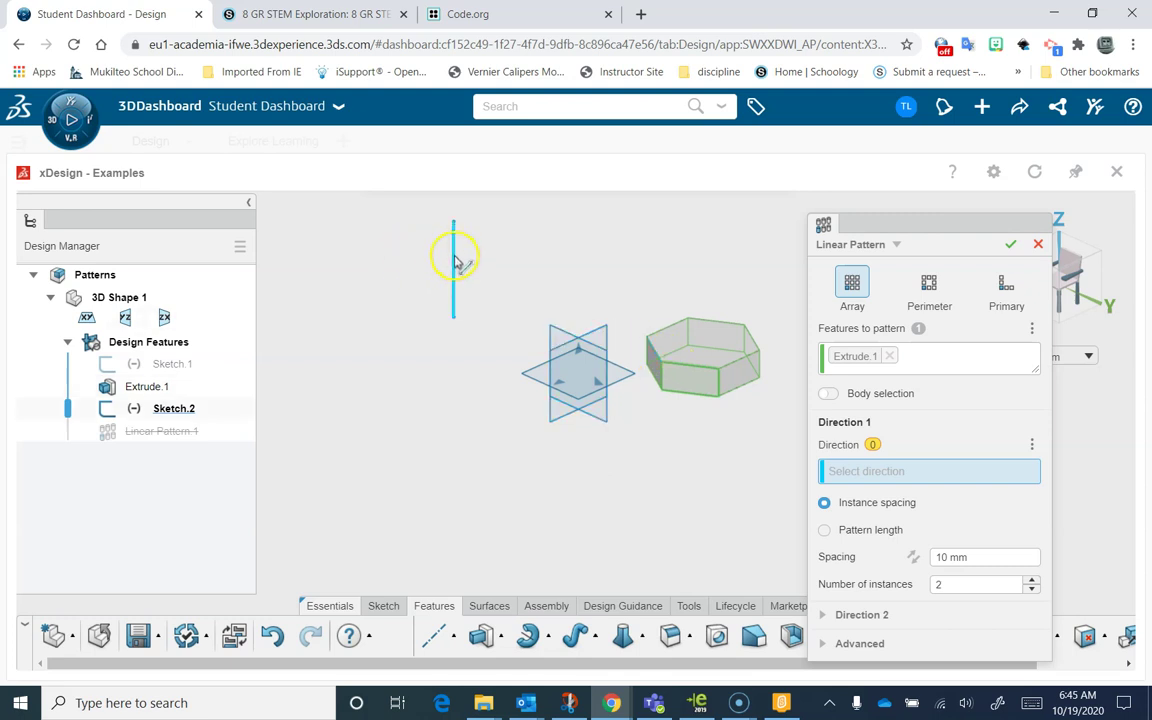
- Pattern 4 hexagons along the bottom edge (Edge.1) over a 400 mm pattern length
left_click(690, 396)
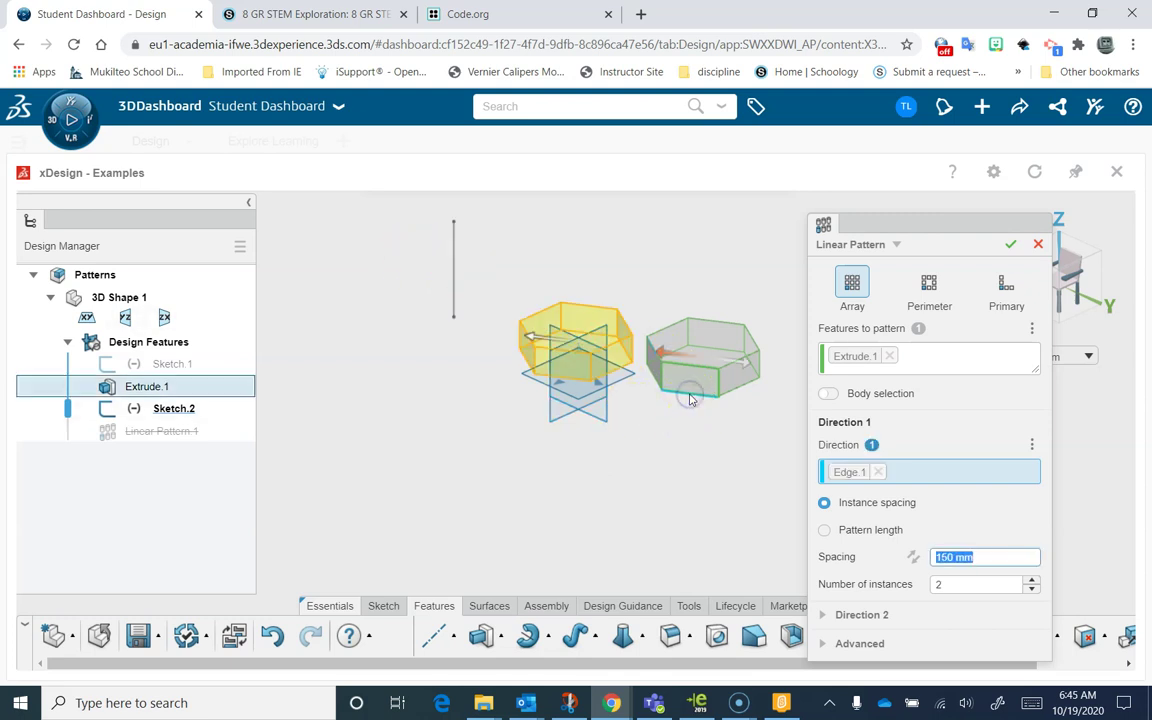
left_click(1032, 580)
left_click(1032, 580)
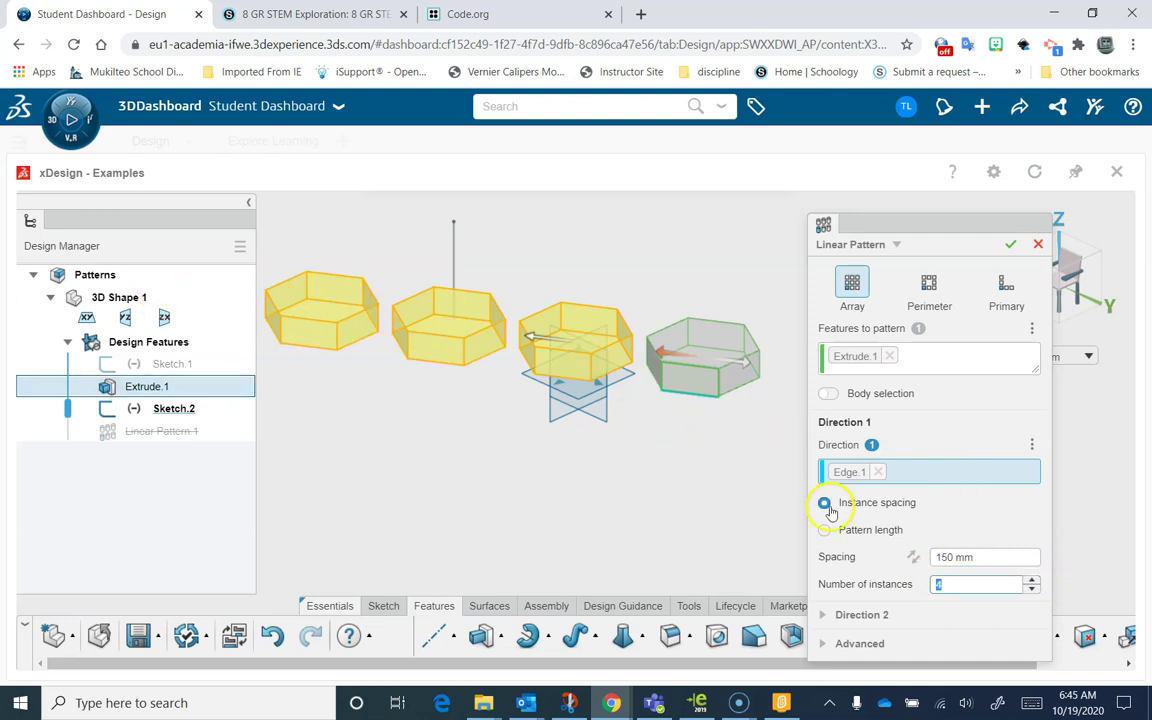
left_click(826, 537)
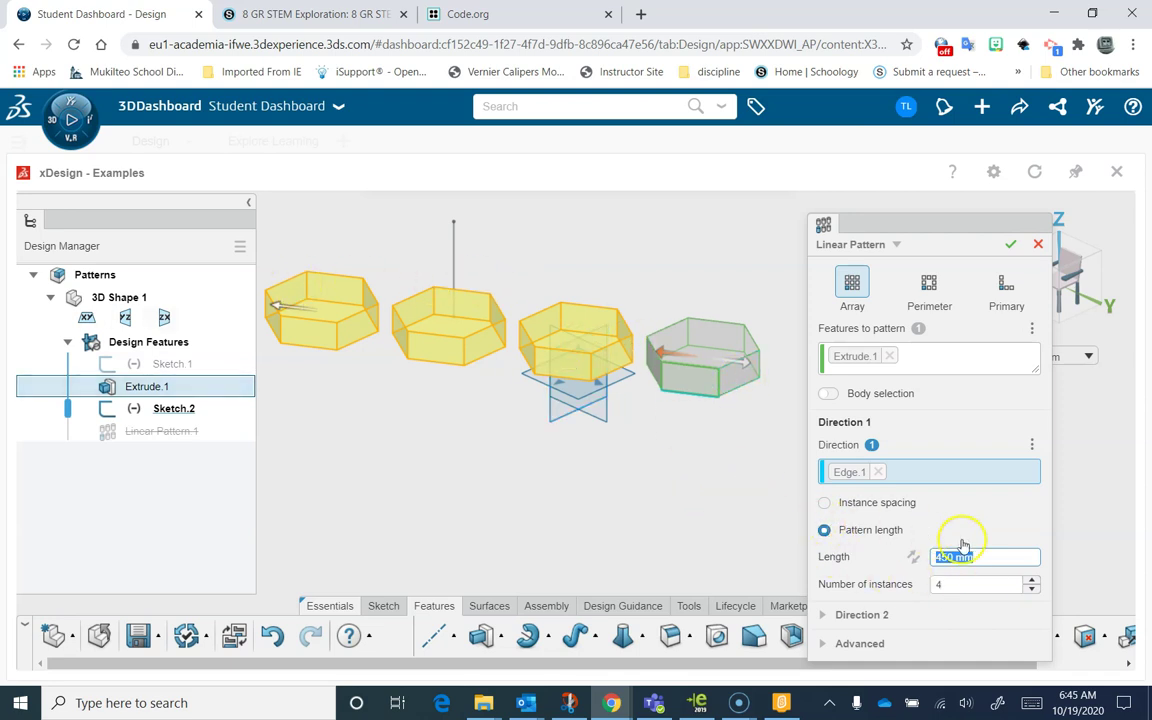
type("400")
key("Return")
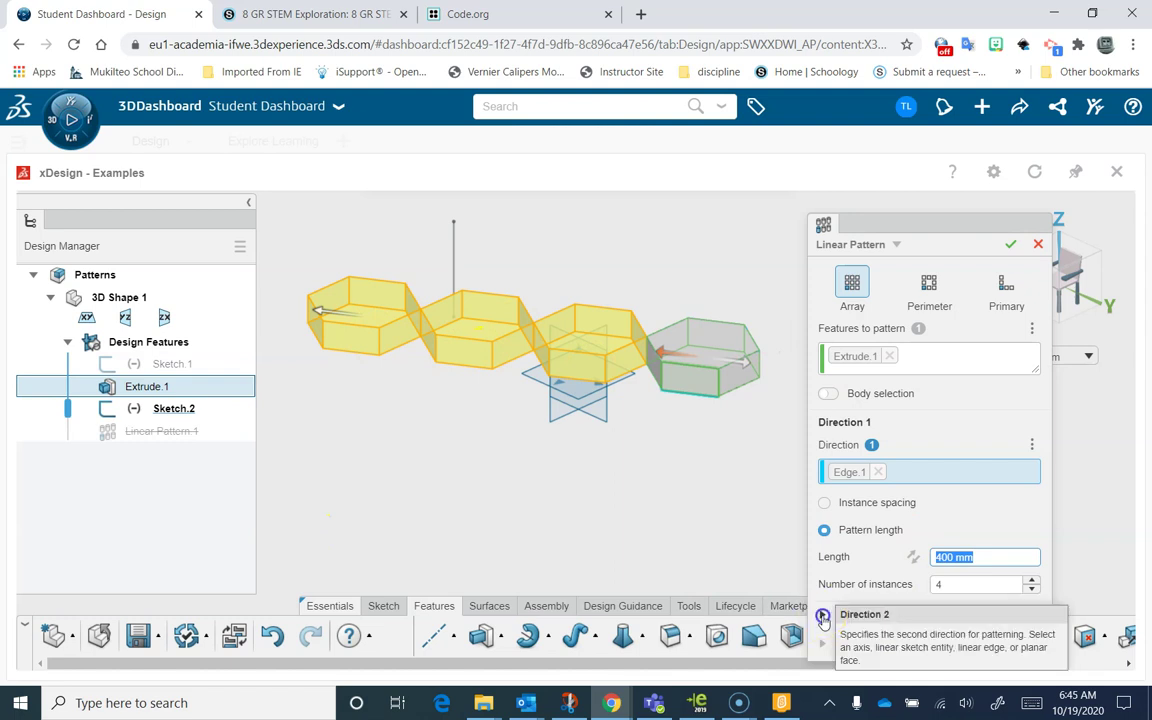
- Add Direction 2 along the vertical edge (Edge.2) with 80 mm spacing and 4 instances
left_click(822, 616)
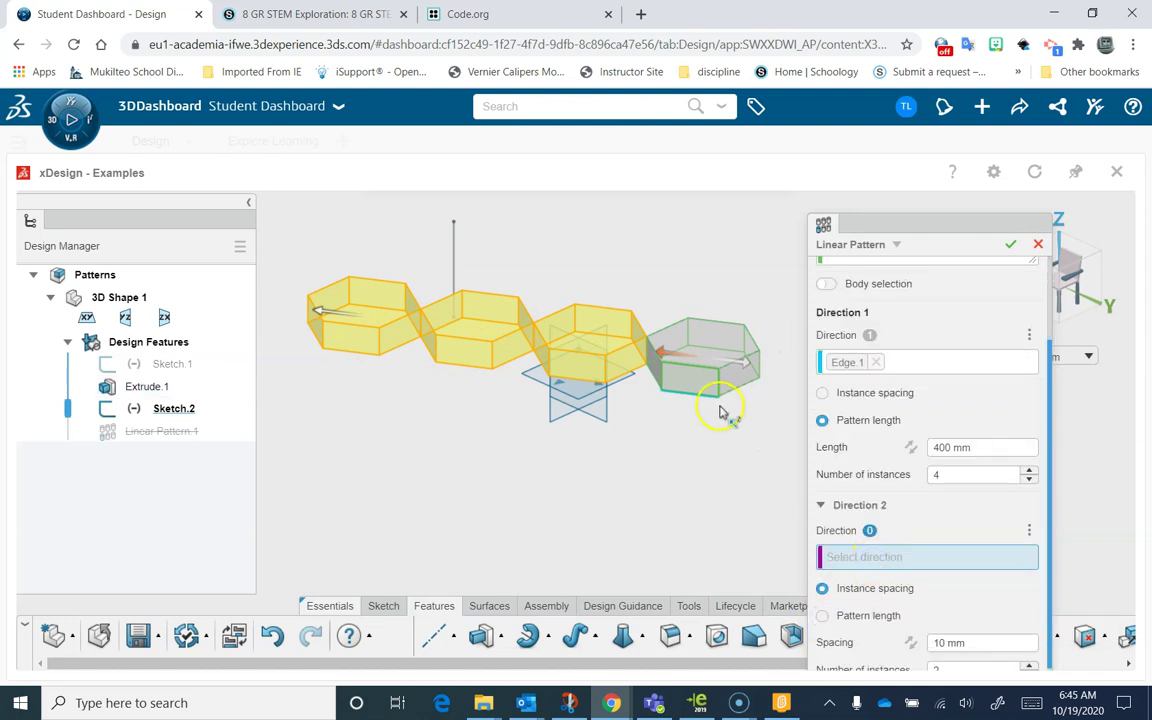
left_click(716, 387)
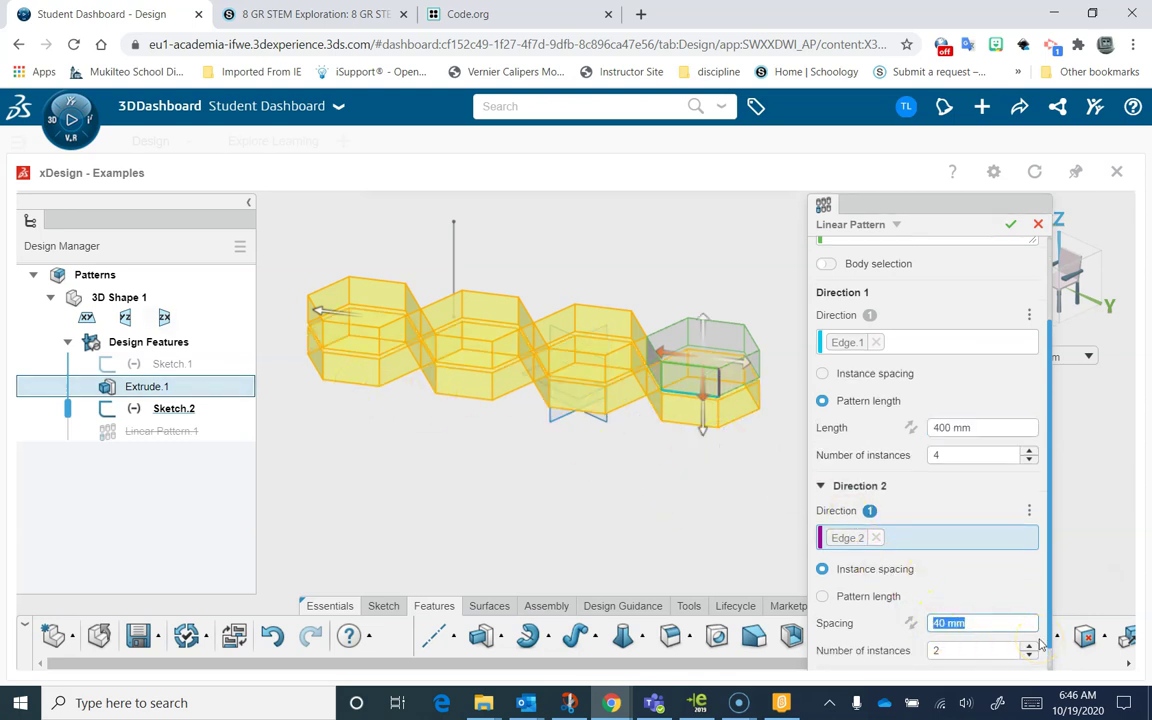
key("Return")
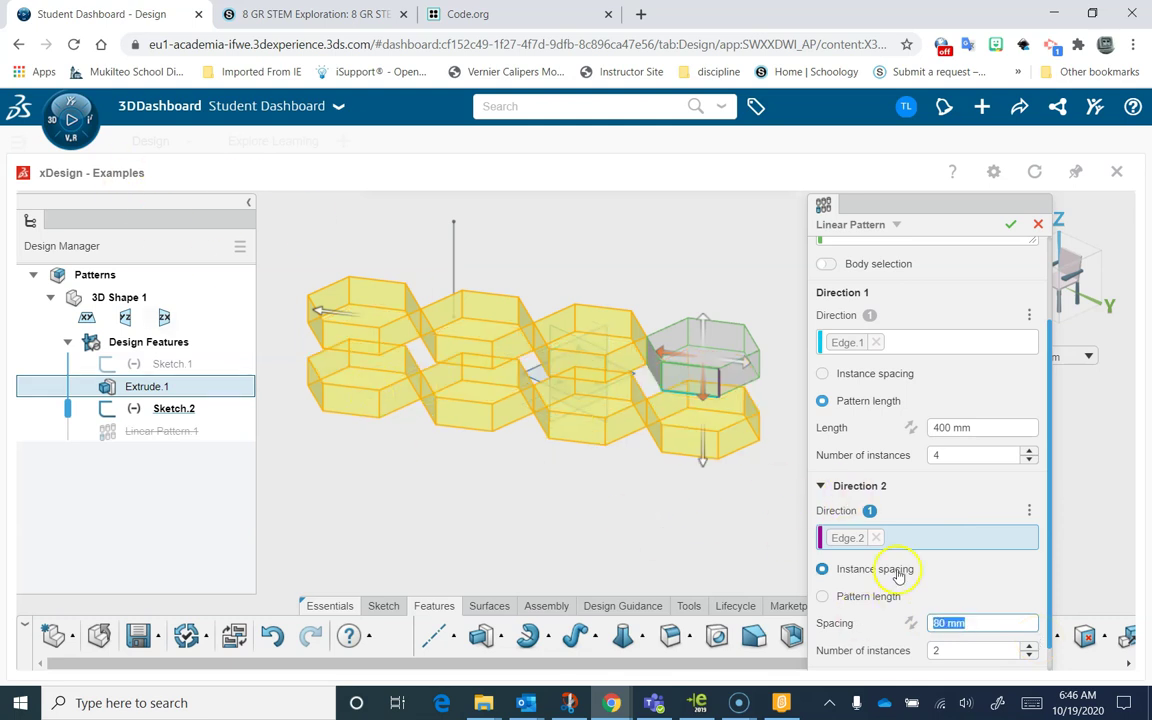
left_click(1030, 647)
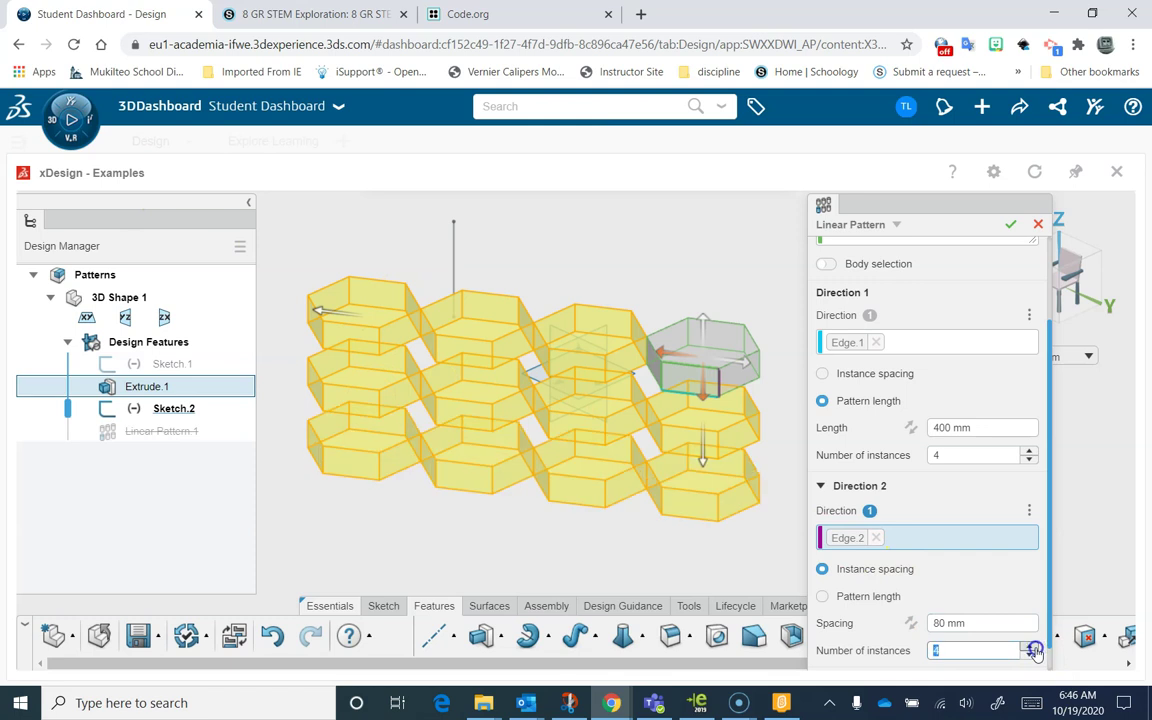
left_click(1030, 647)
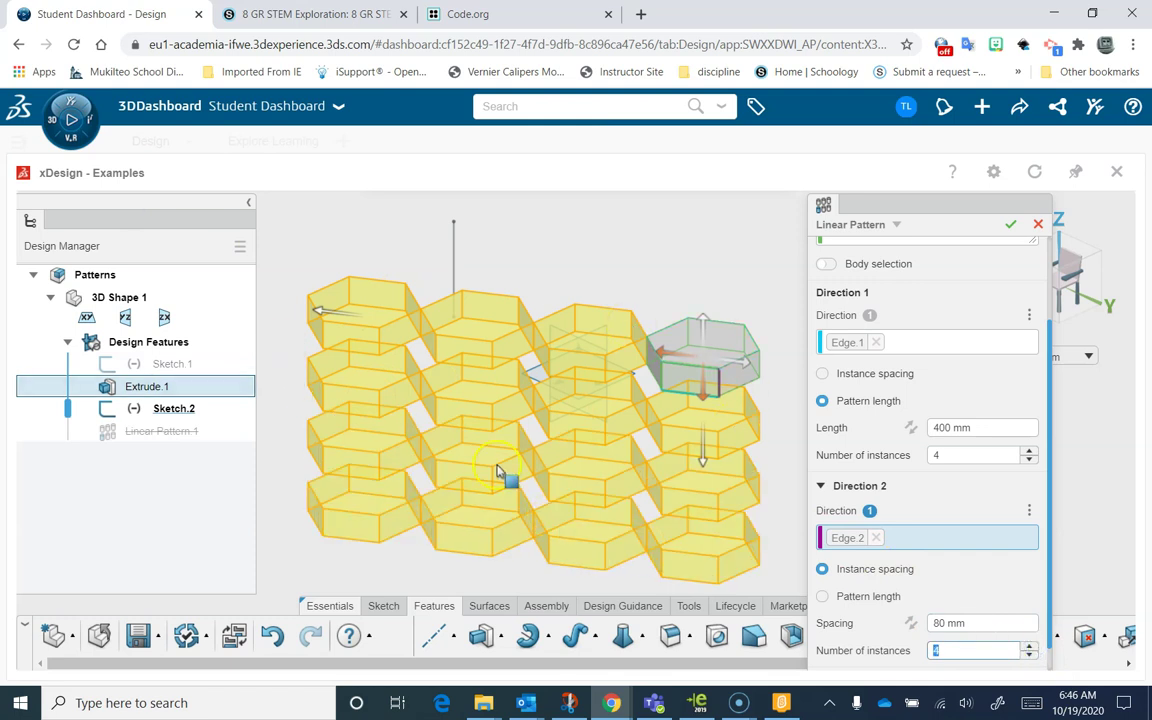
mouse_move(585, 482)
middle_mouse_down()
mouse_move(612, 442)
mouse_move(648, 429)
mouse_move(595, 434)
mouse_move(584, 476)
middle_mouse_up()
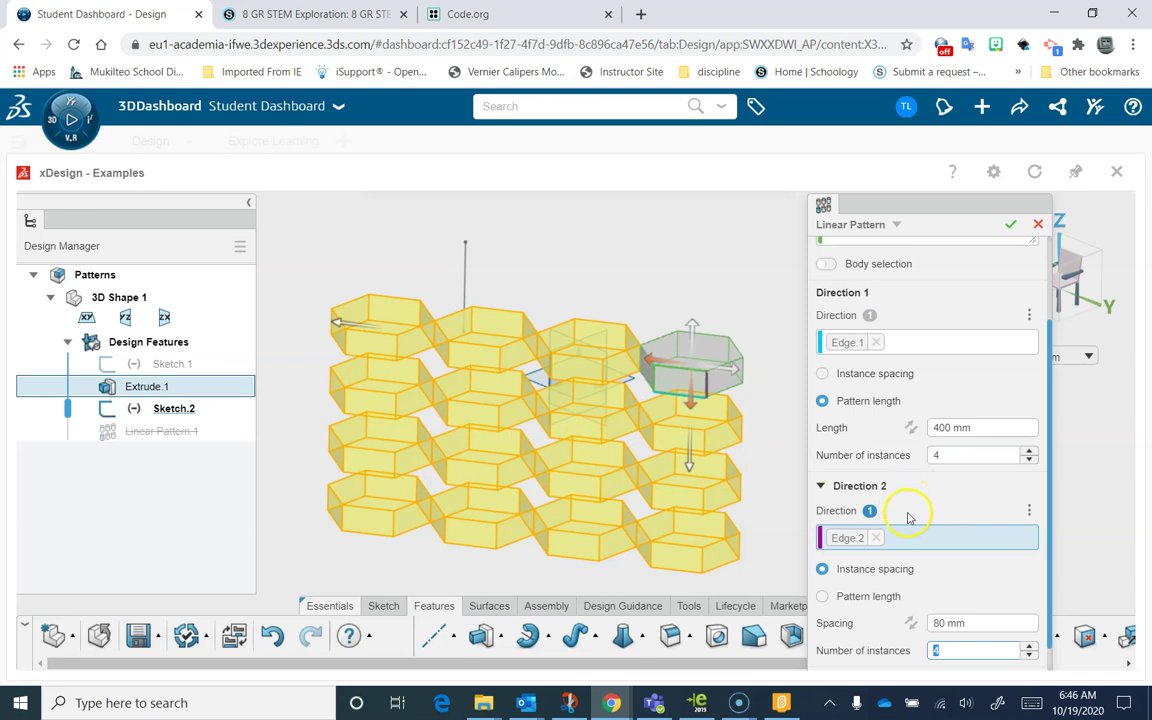
scroll(910, 515, "down", 1)
left_click(826, 652)
scroll(826, 648, "down", 4)
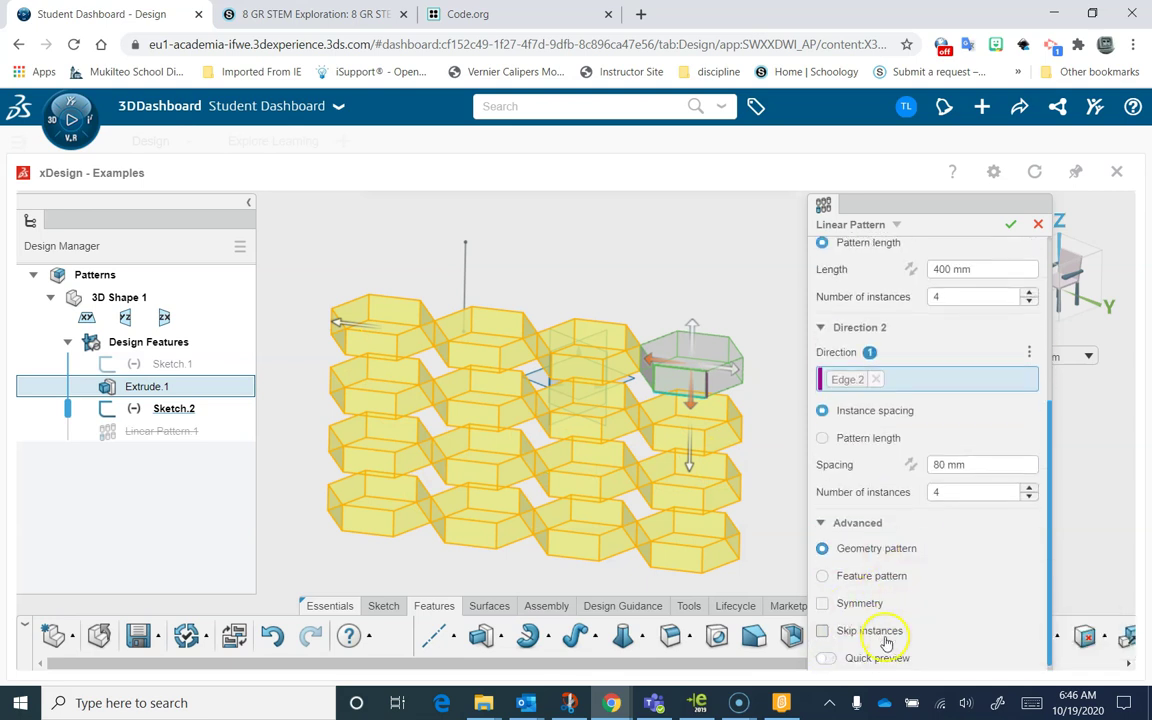
scroll(936, 518, "down", 1)
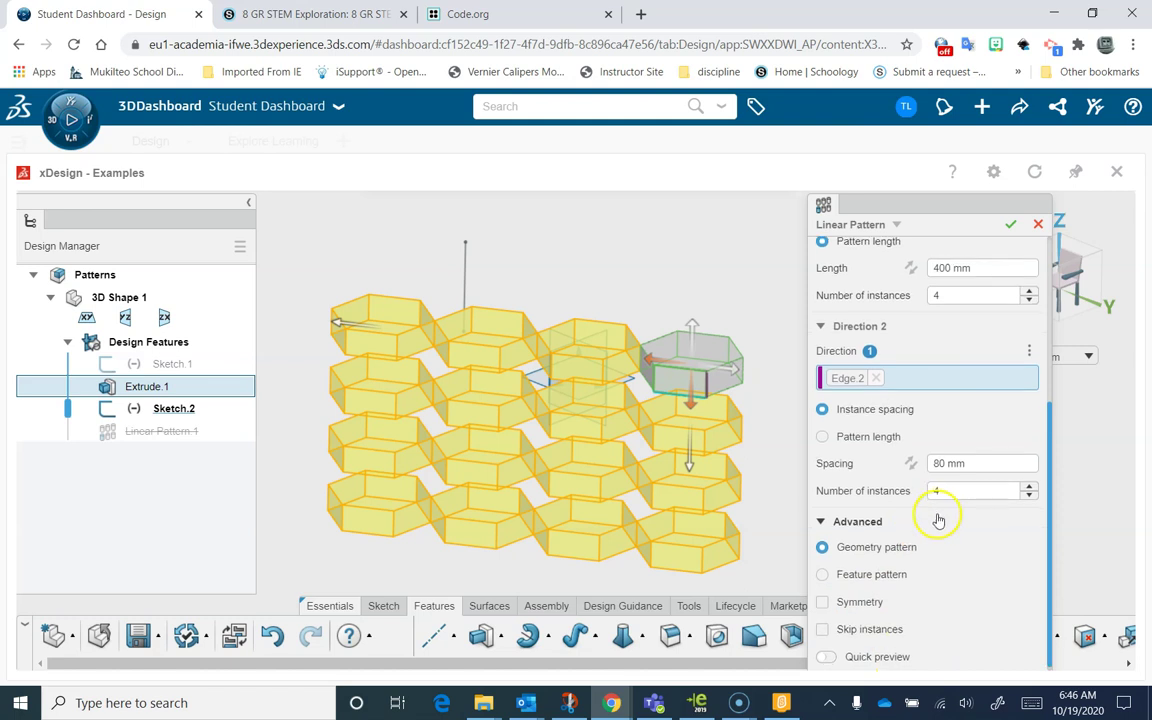
left_click(821, 625)
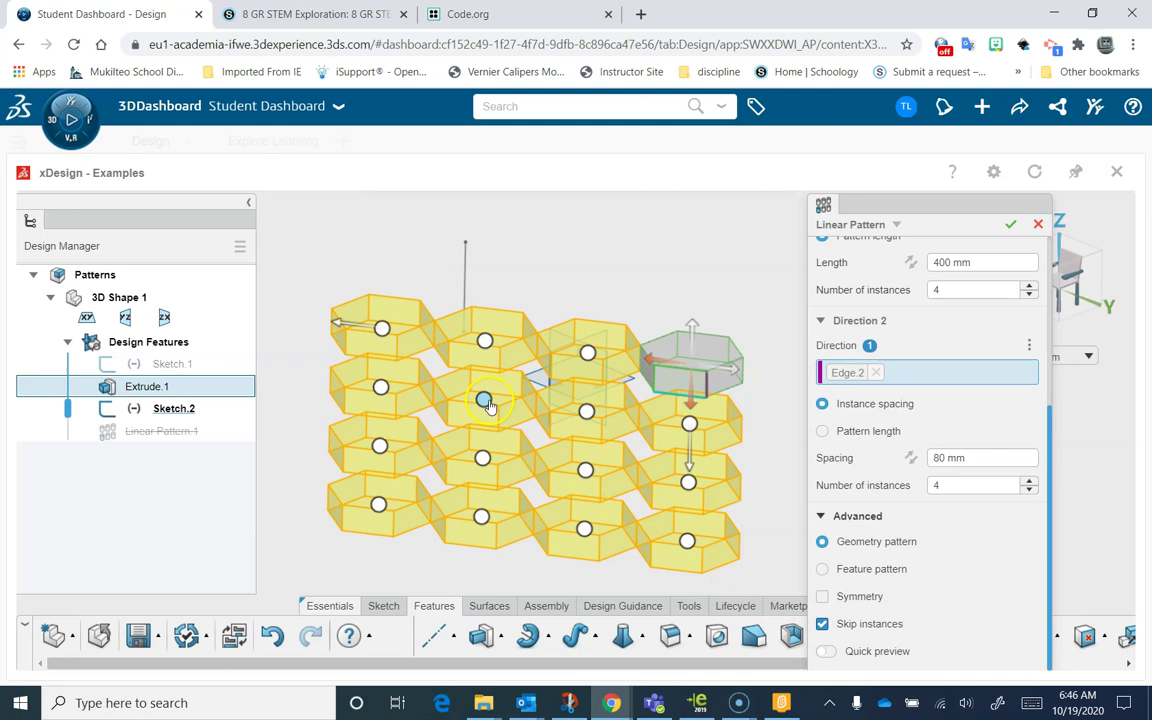
left_click(447, 432)
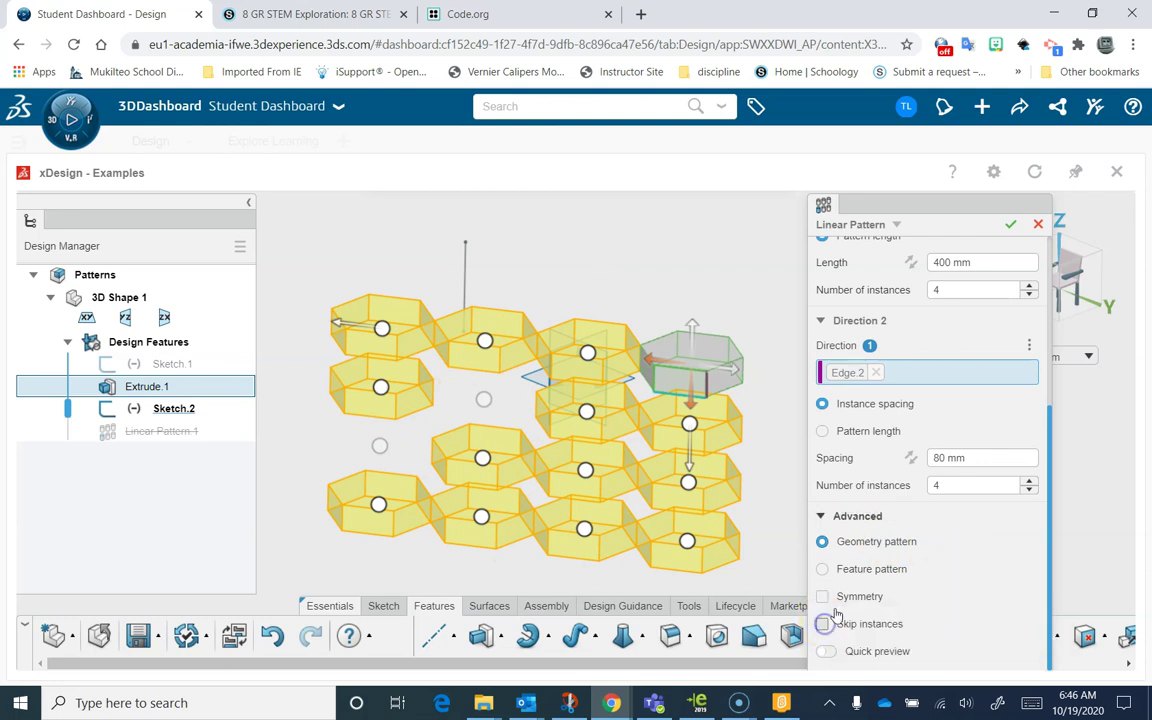
left_click(824, 624)
scroll(893, 560, "up", 3)
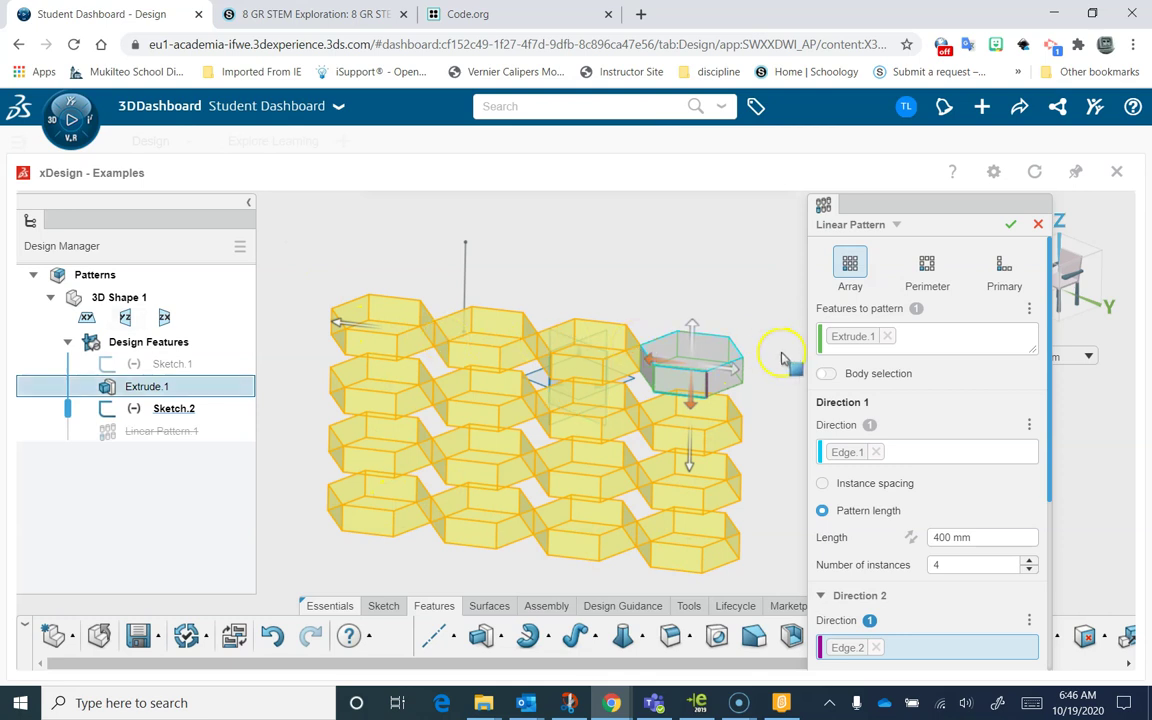
- Preview the perimeter, first-row/column and full Array layouts, then cancel the linear pattern
left_click(928, 266)
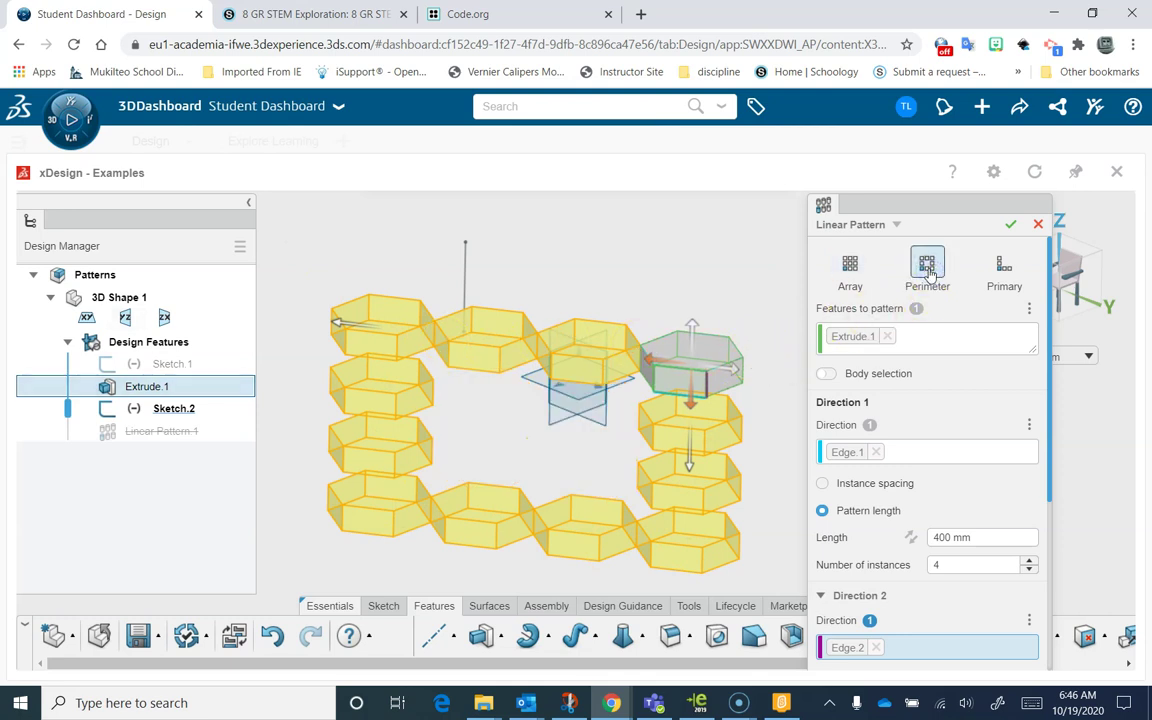
left_click(1005, 268)
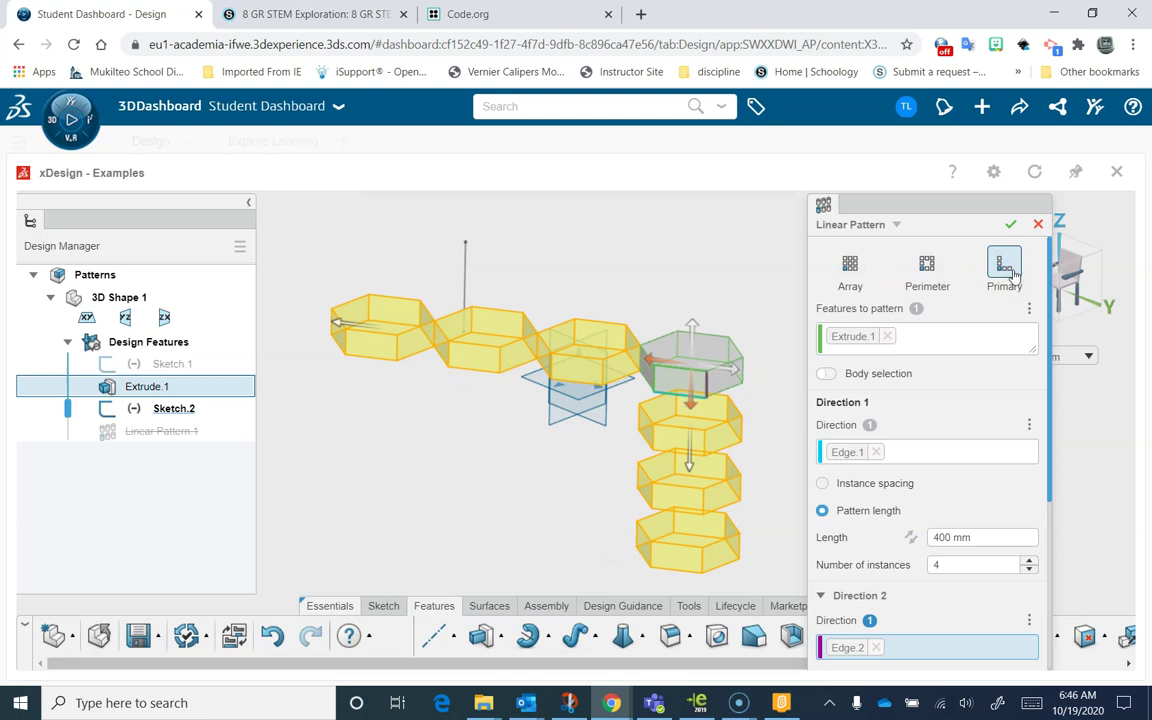
left_click(847, 262)
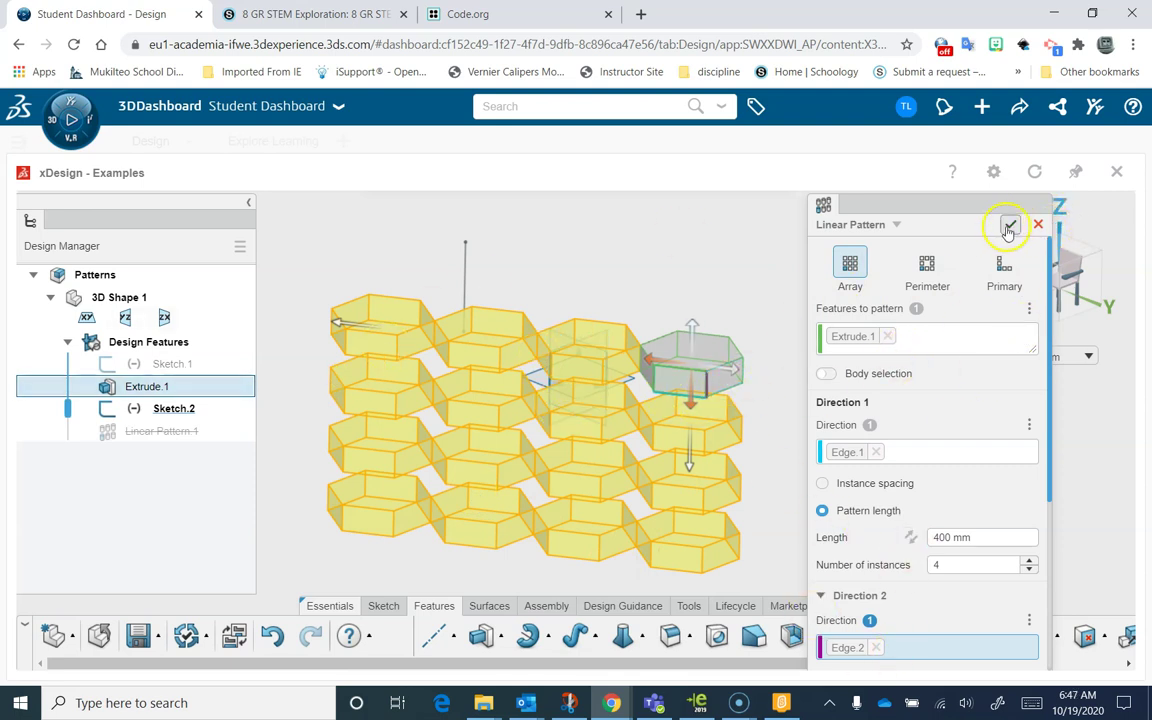
left_click(1036, 225)
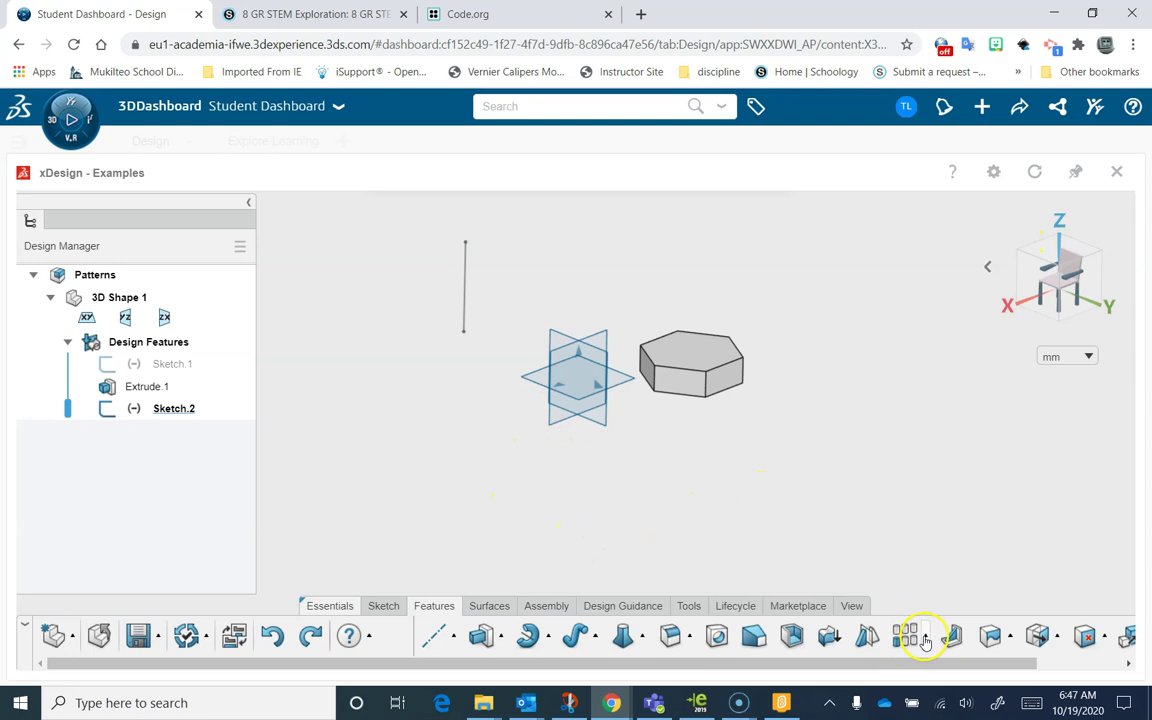
- Create a Circular Pattern of Extrude.1 about the prism's vertical edge as a provisional axis
left_click(925, 638)
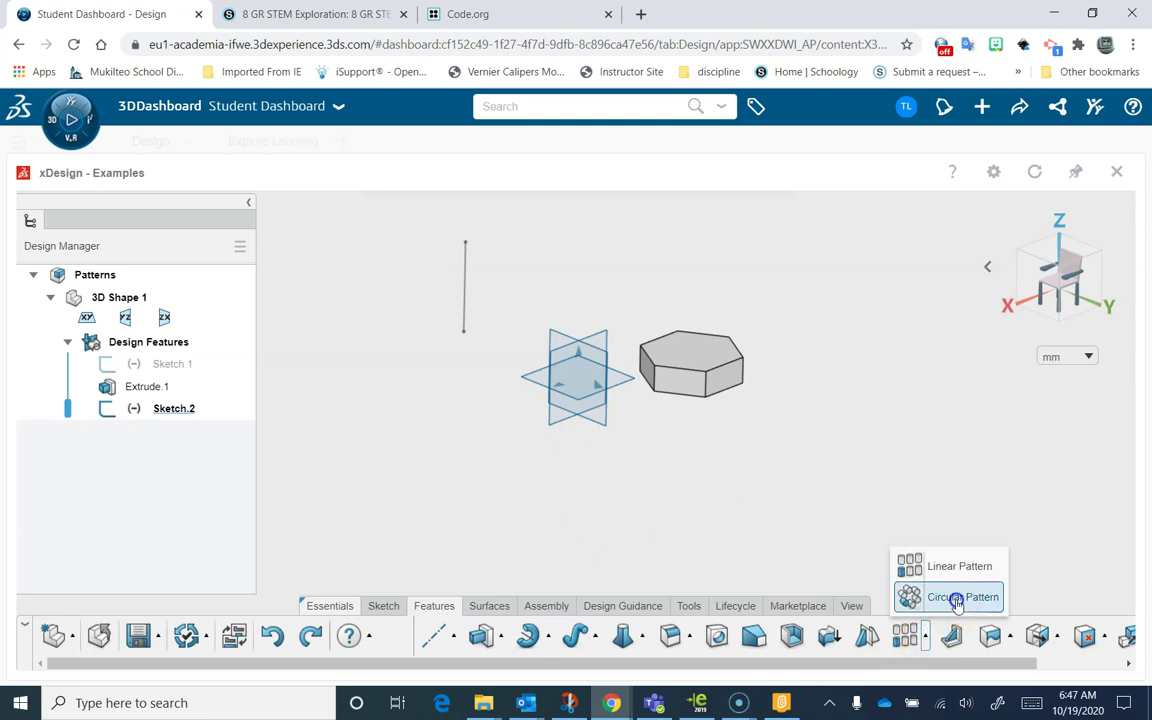
left_click(945, 597)
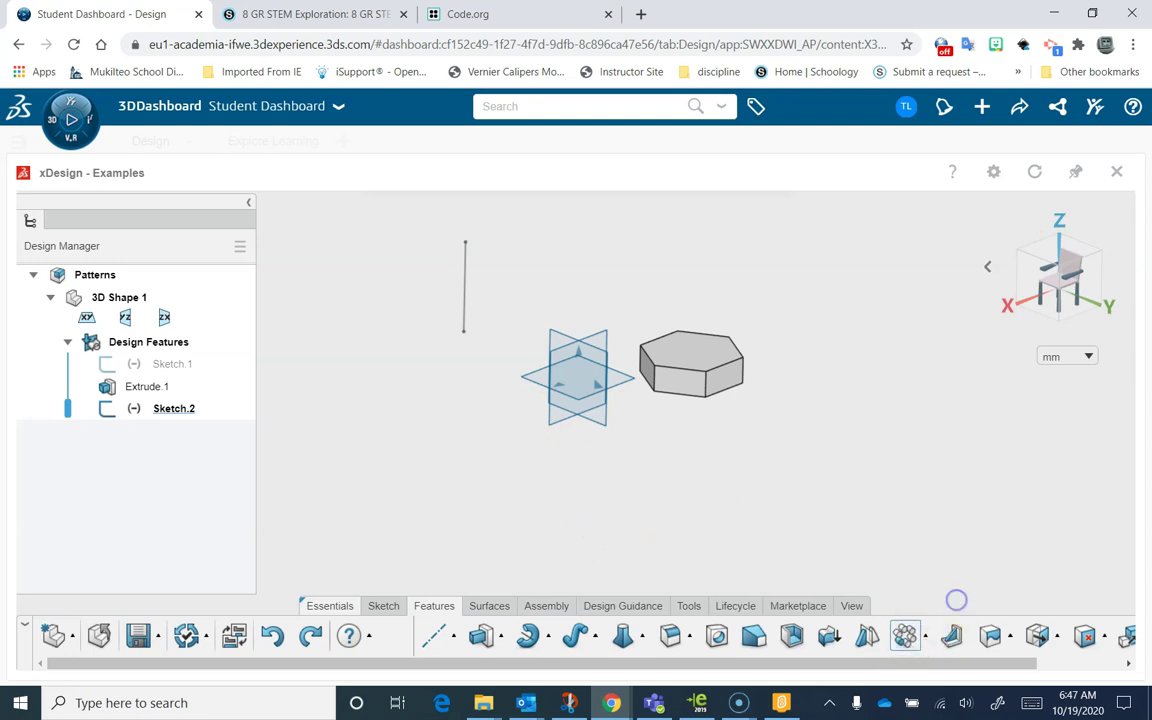
left_click(679, 358)
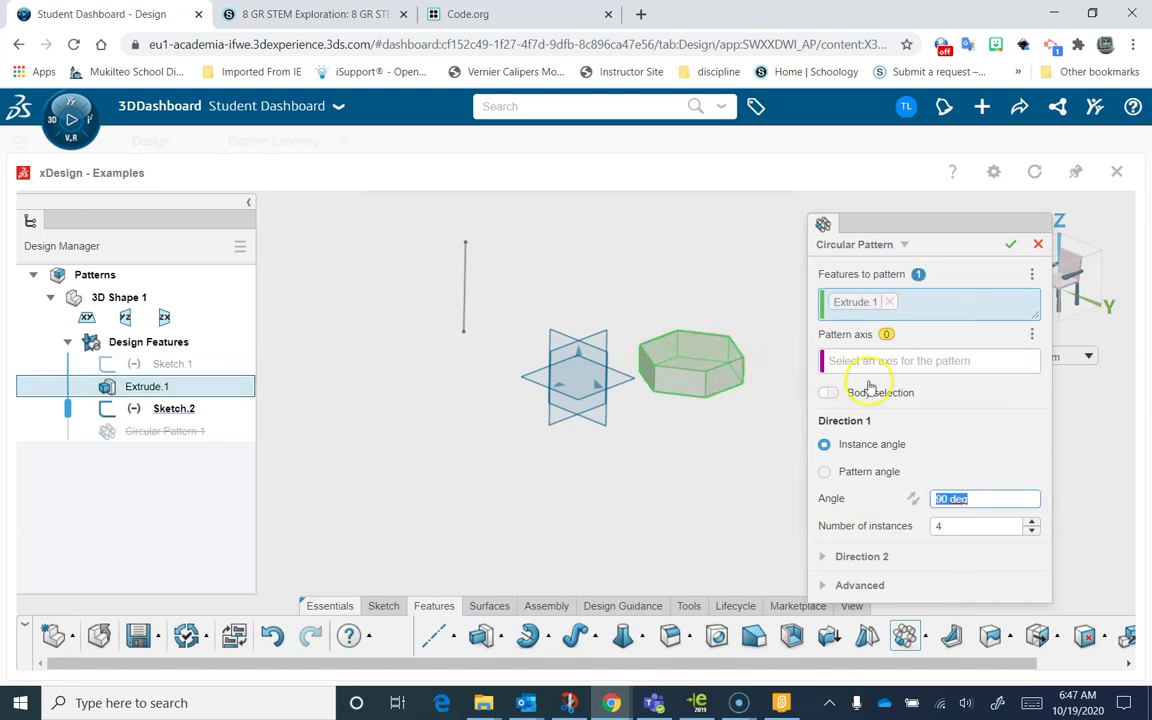
left_click(643, 362)
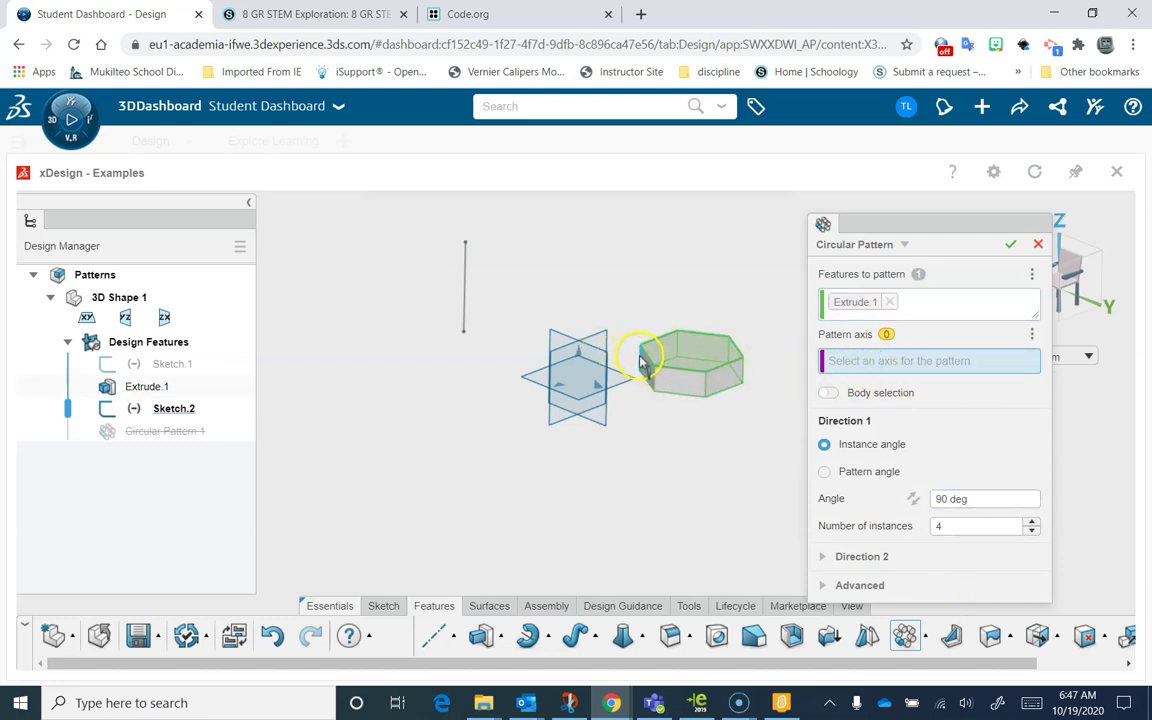
left_click(651, 362)
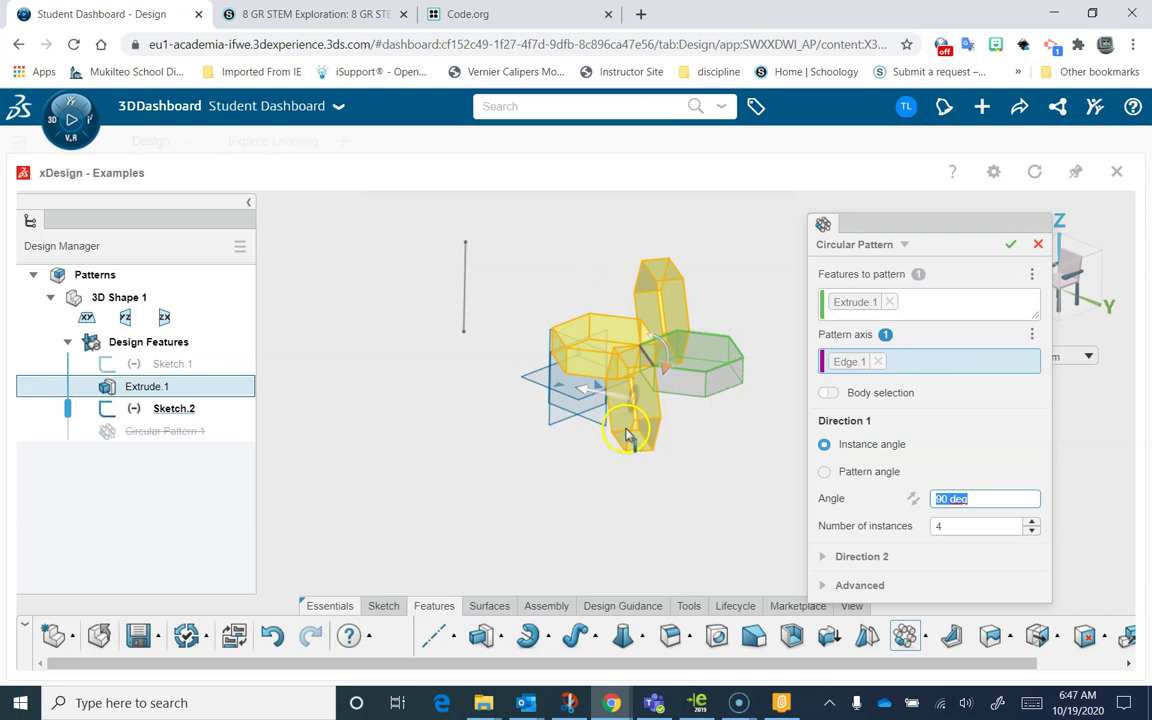
- Replace the edge axis with the vertical sketch line Line.1, giving four hexagons at 90 deg
left_click(877, 362)
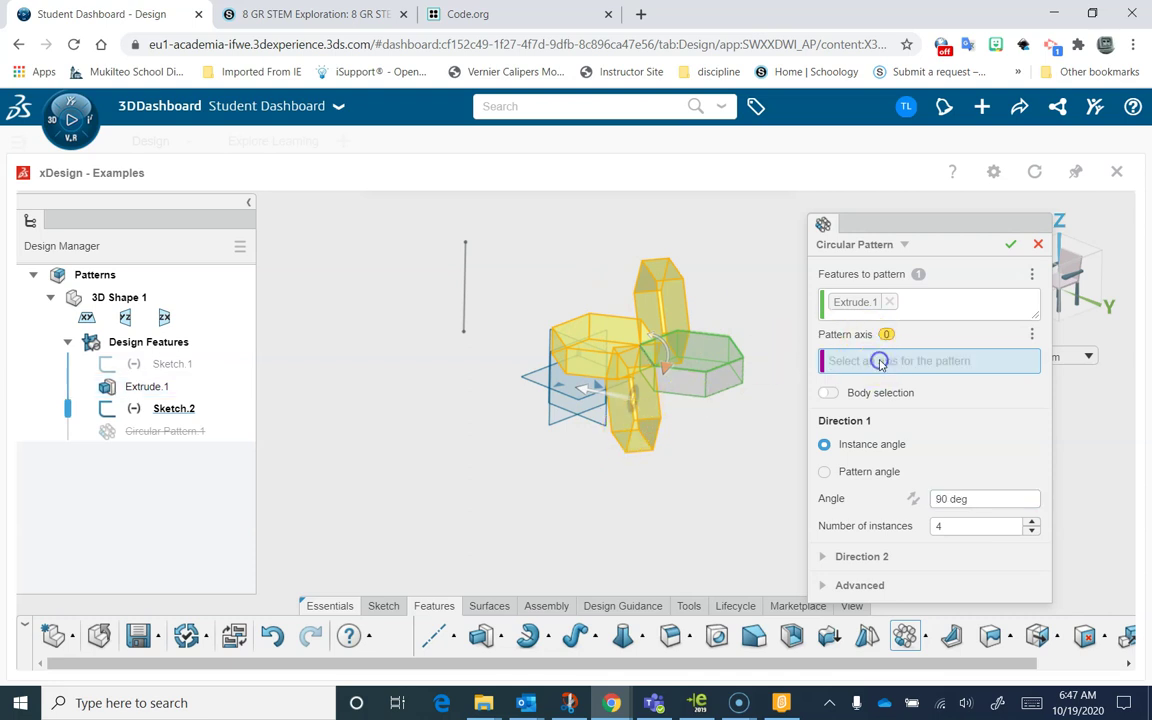
left_click(465, 287)
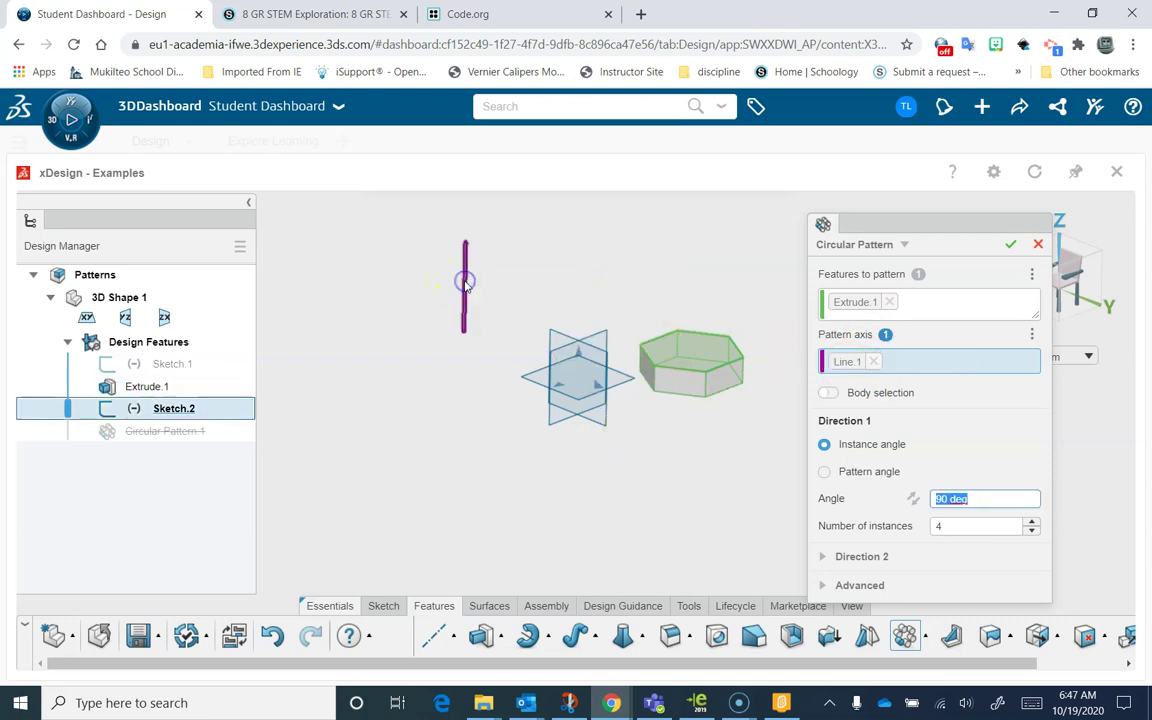
middle_click_drag(533, 318, 551, 412)
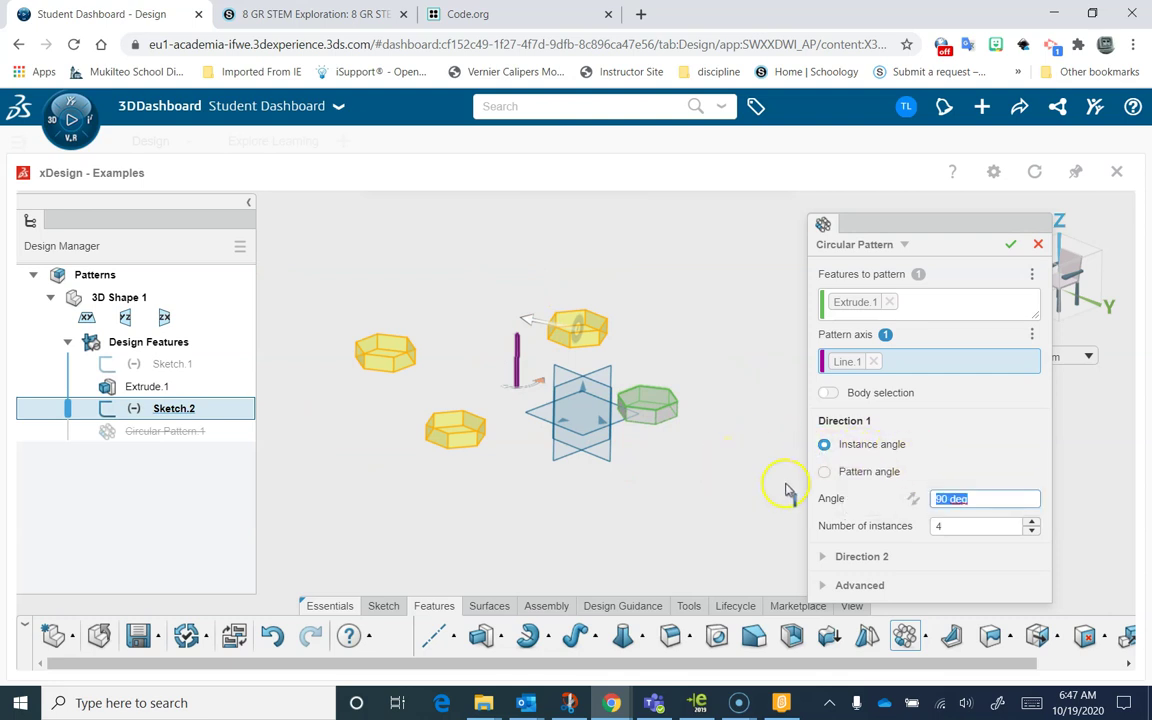
left_click(1032, 522)
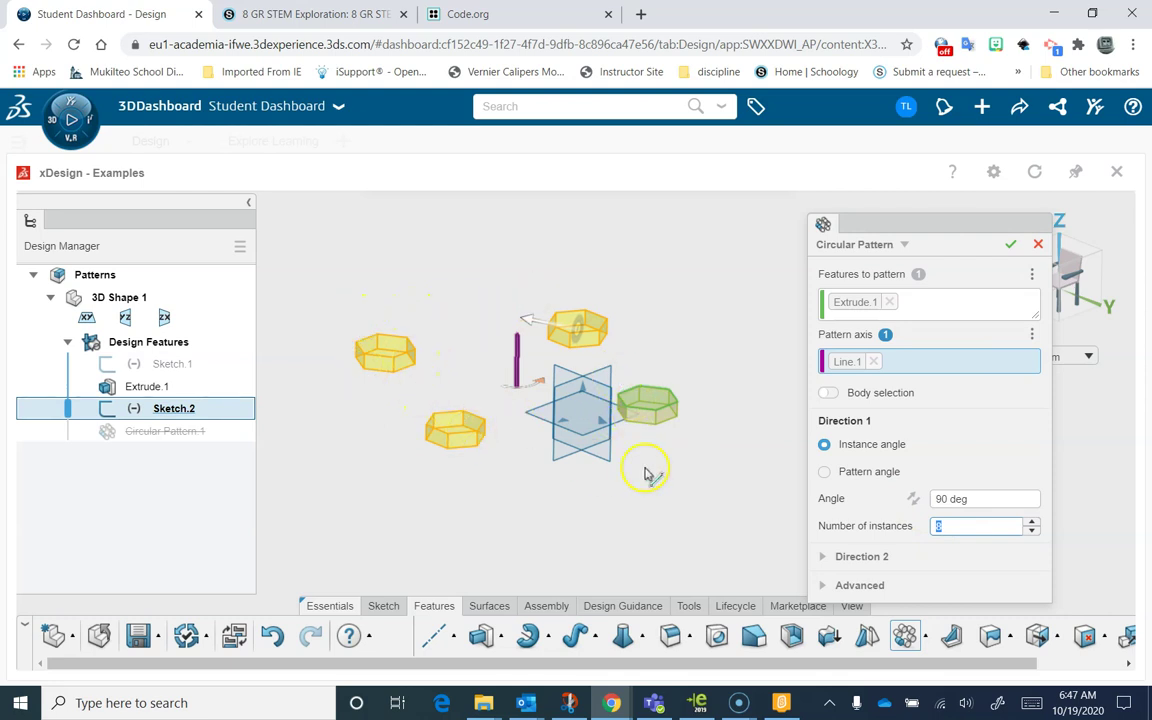
- Set the pattern angle to 360 deg and raise the instance count to 19 hexagons
left_click(852, 471)
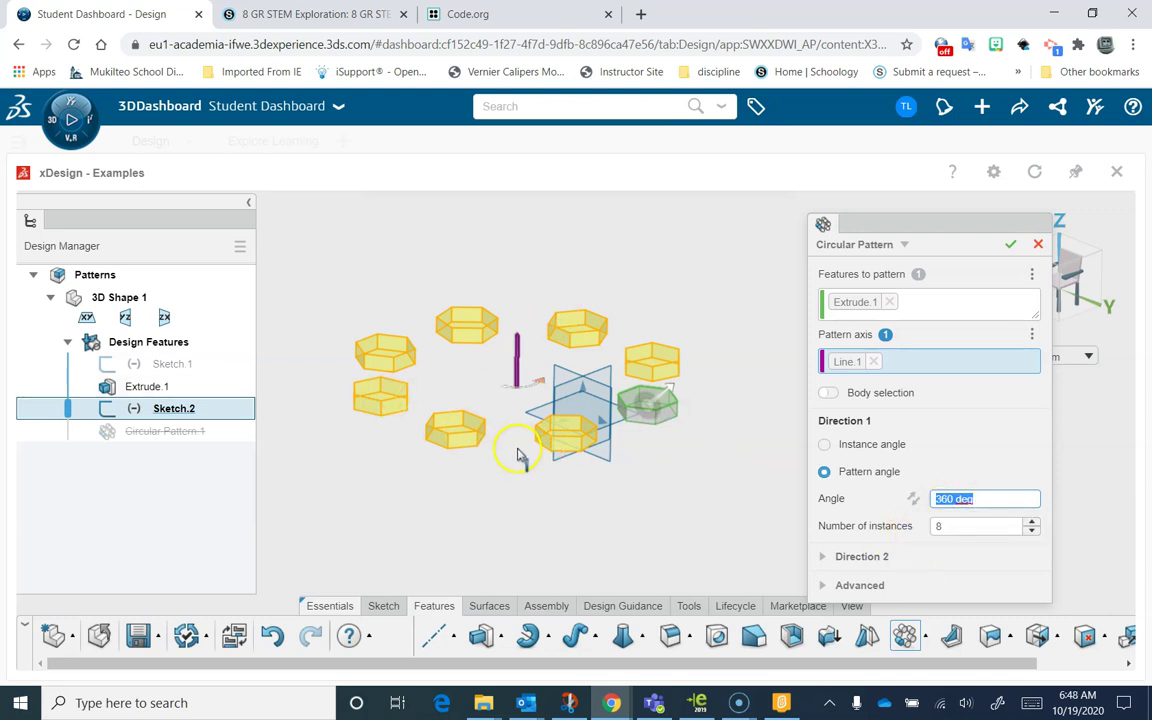
left_click(1033, 532)
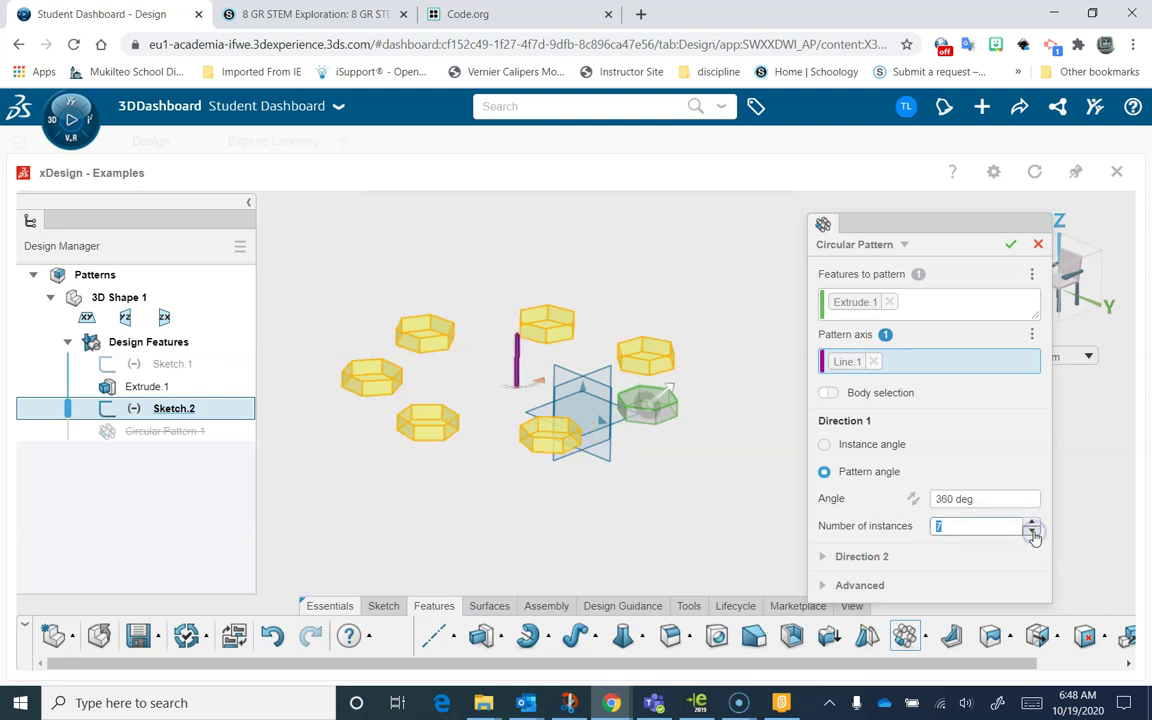
left_click(1035, 522)
left_click(1035, 522)
left_click(1035, 522)
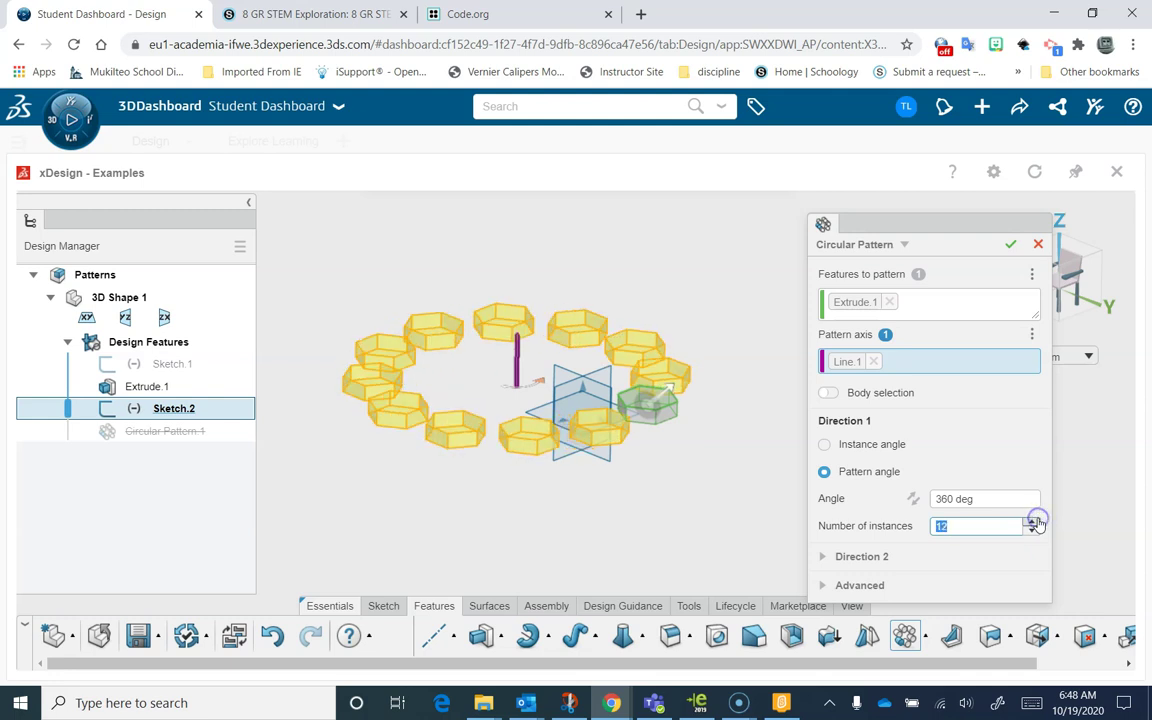
left_click(1035, 522)
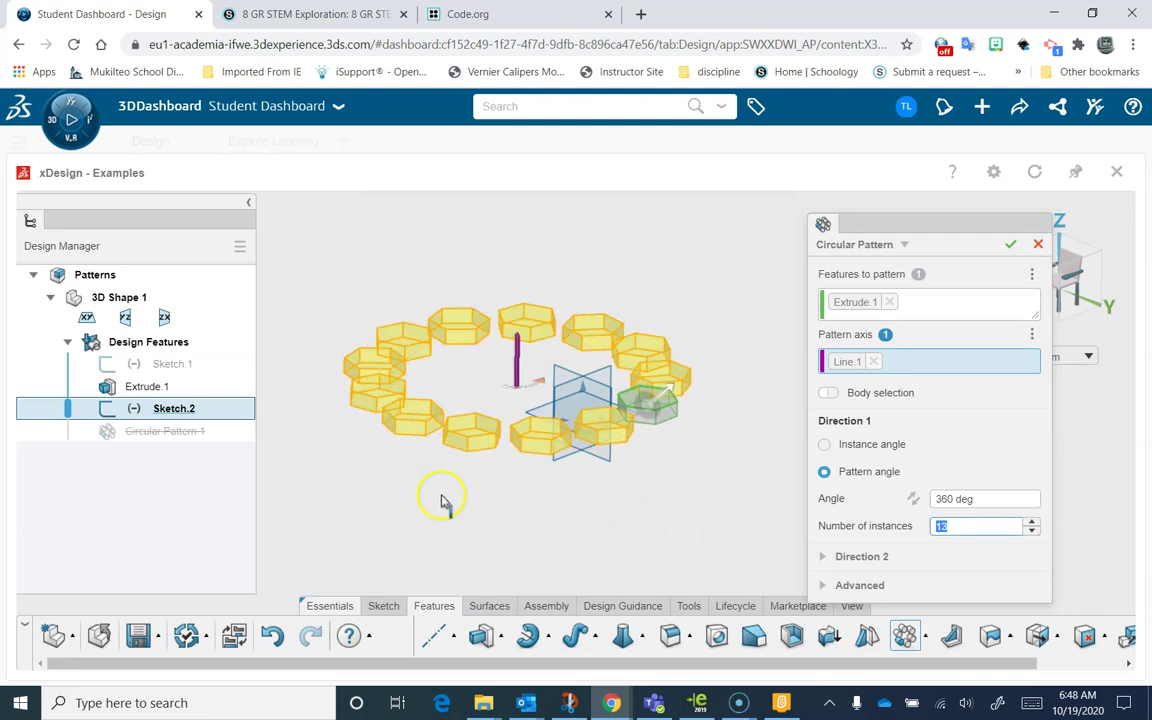
scroll(480, 458, "down", 2)
scroll(487, 440, "up", 4)
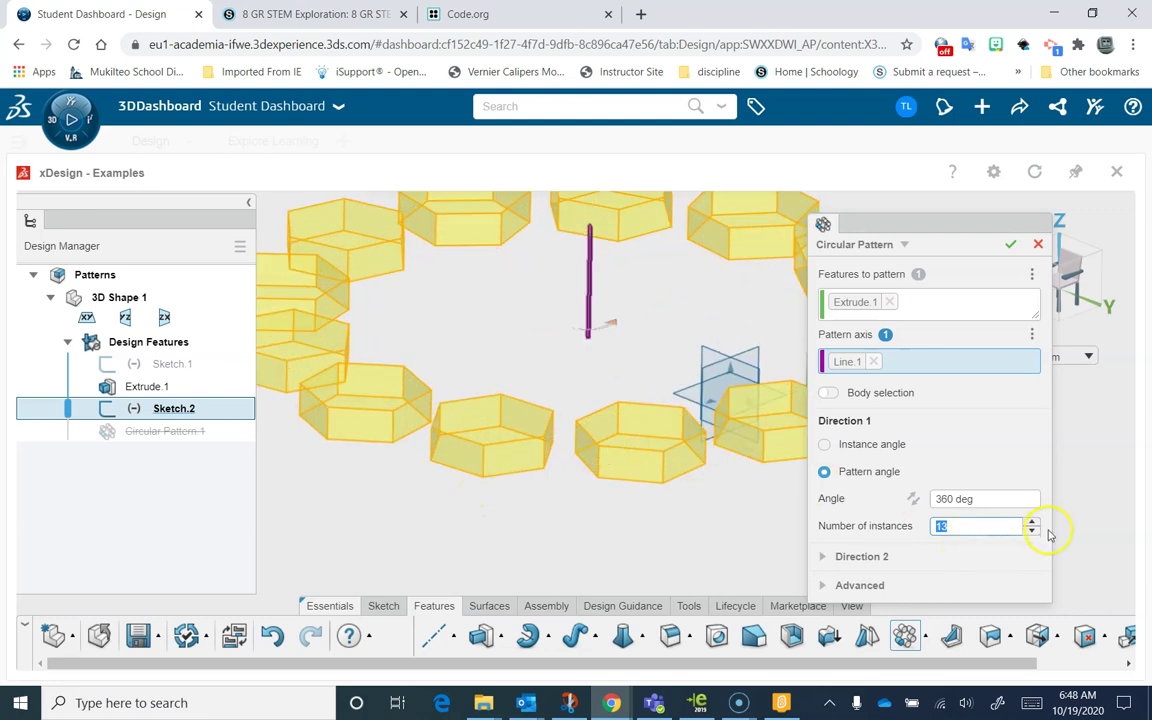
left_click(1032, 520)
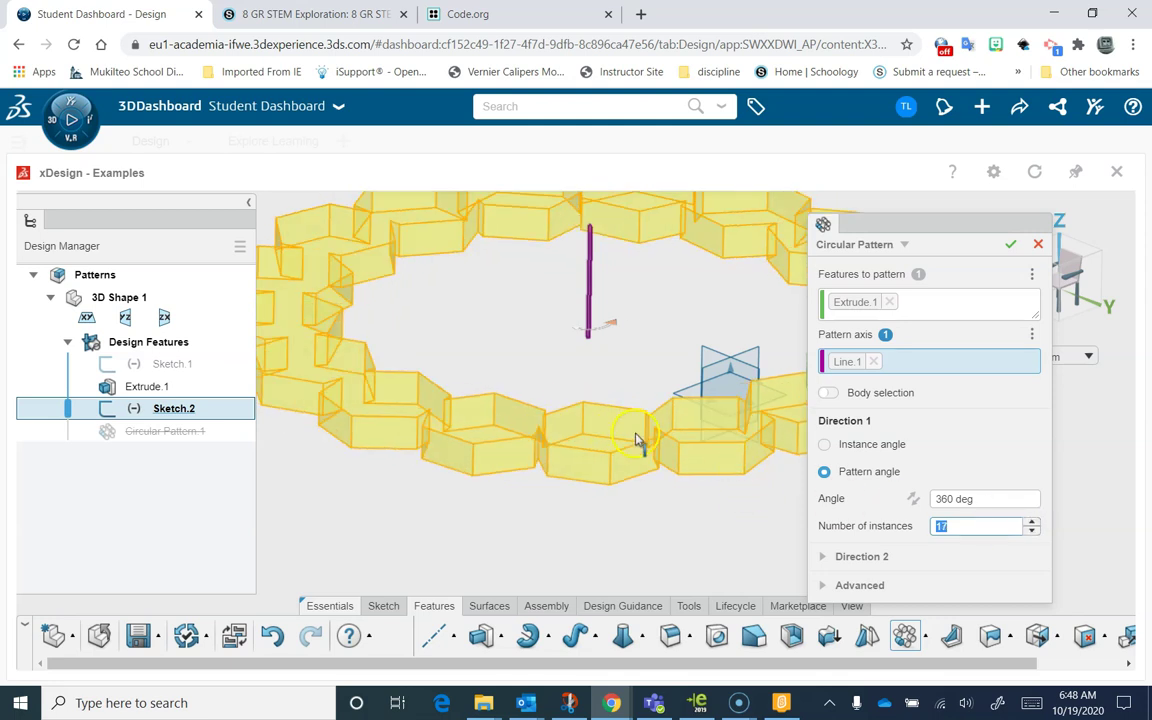
scroll(640, 440, "up", 8)
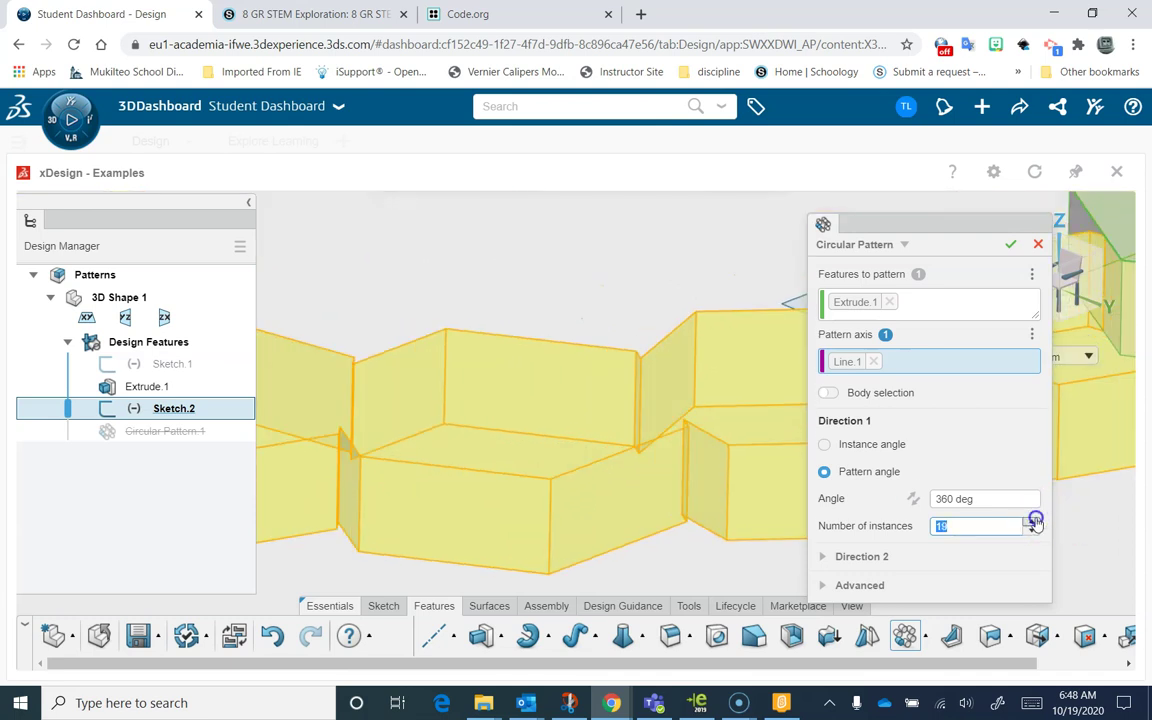
scroll(548, 476, "down", 8)
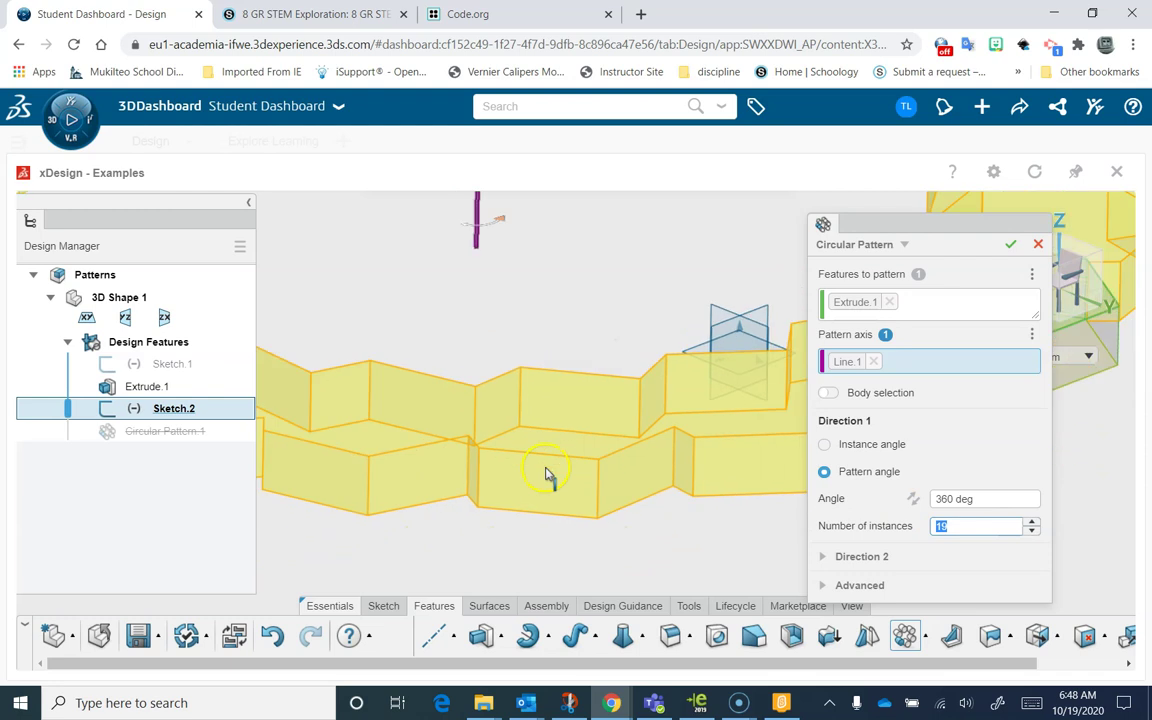